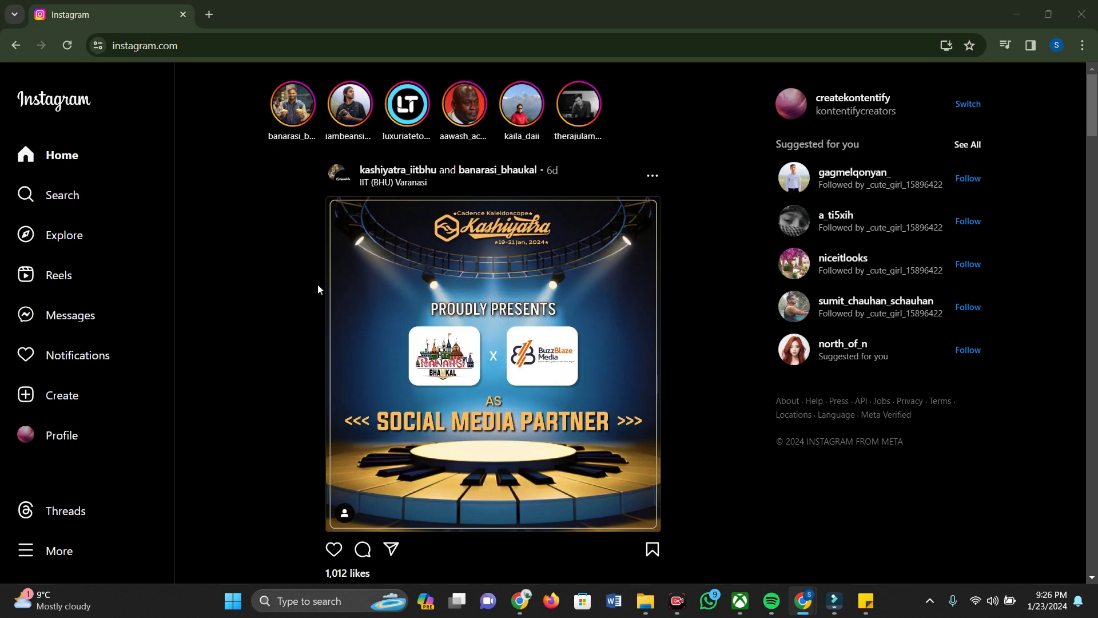
# Step: Open Chrome developer tools on the Instagram feed from the page's context menu
pyautogui.rightClick(232, 255)
pyautogui.scroll(-1, 312, 476)
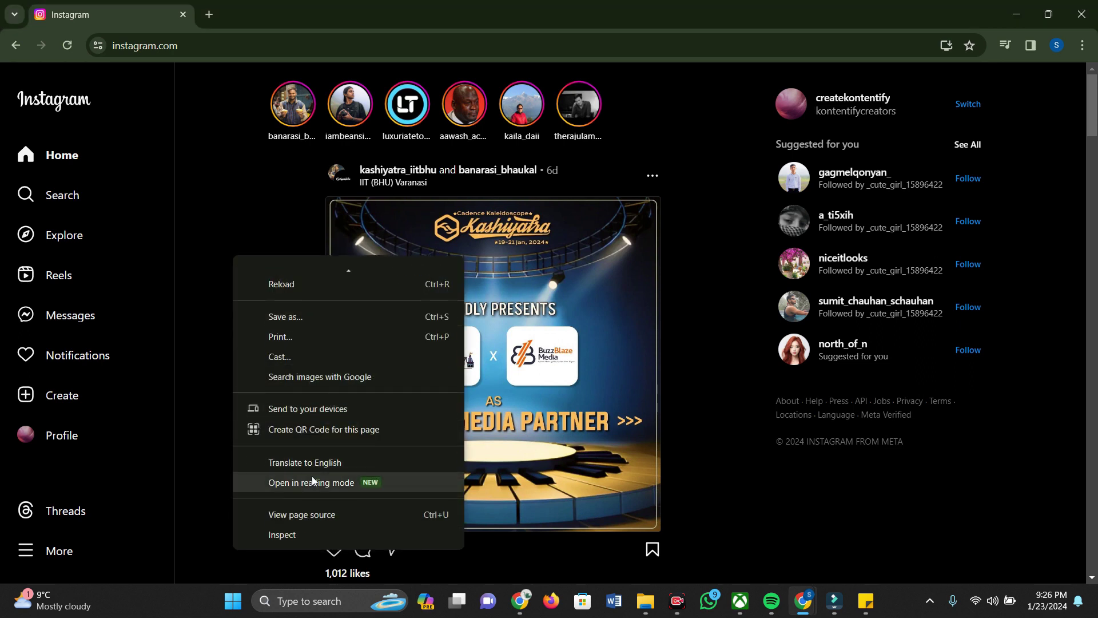
pyautogui.click(292, 536)
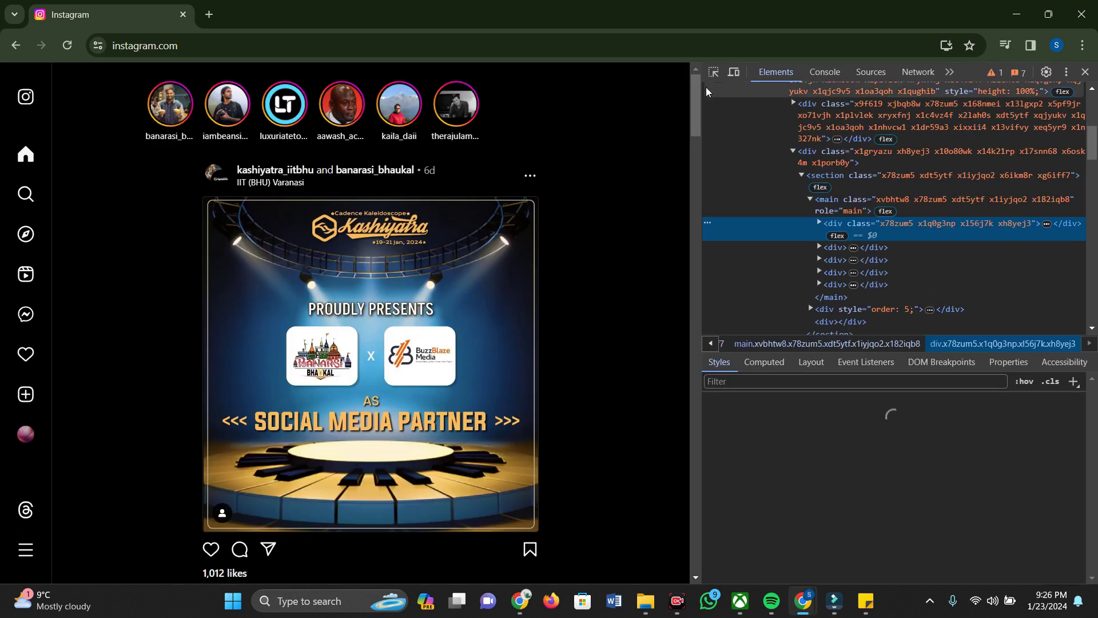
# Step: Turn on device emulation and switch the viewport to iPhone SE
pyautogui.click(735, 74)
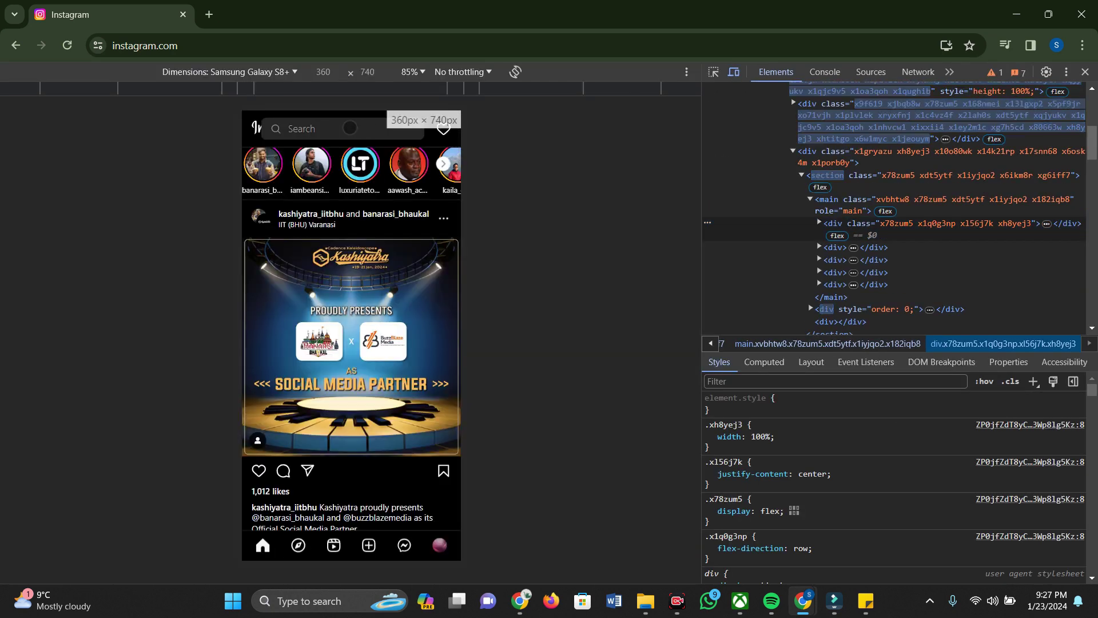
pyautogui.click(253, 73)
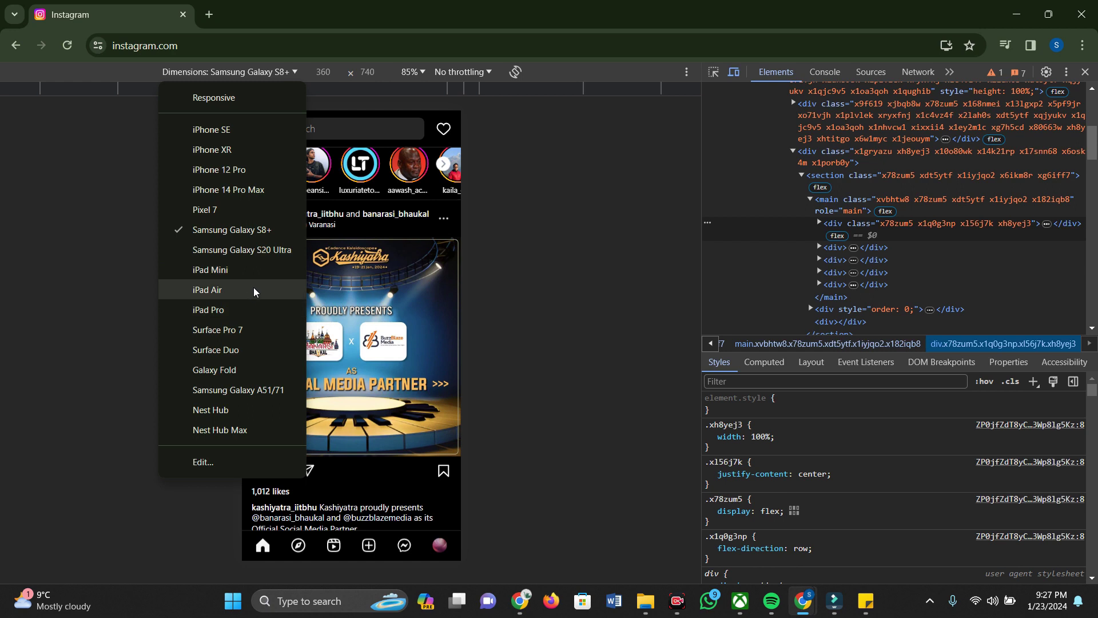
pyautogui.click(244, 135)
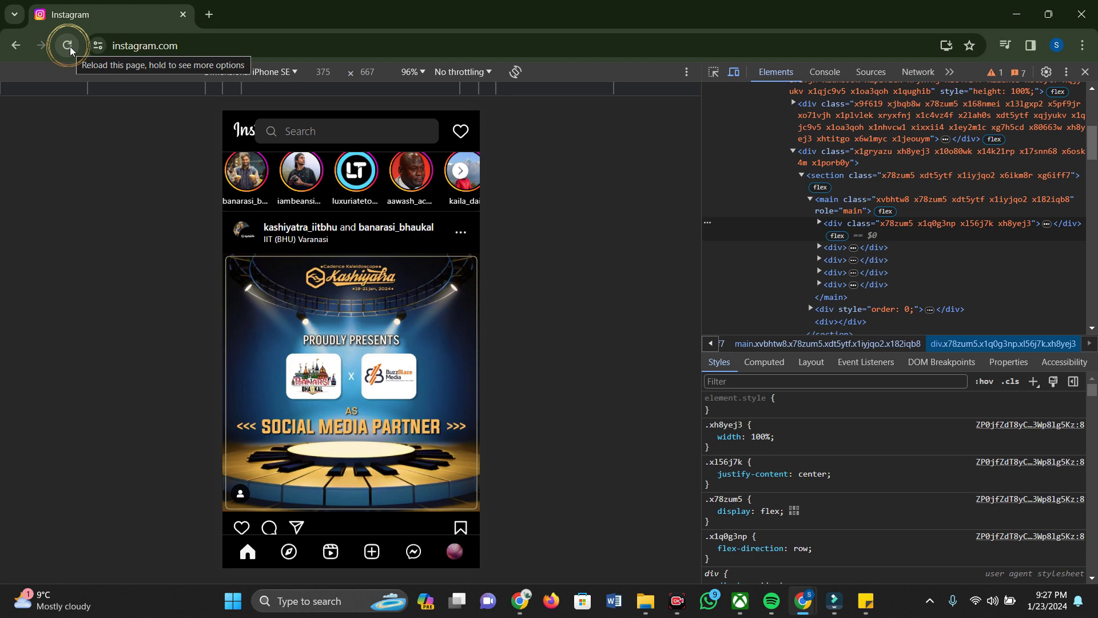
# Step: Reload Instagram, dismiss the home-screen prompt, and start adding a new story
pyautogui.click(69, 45)
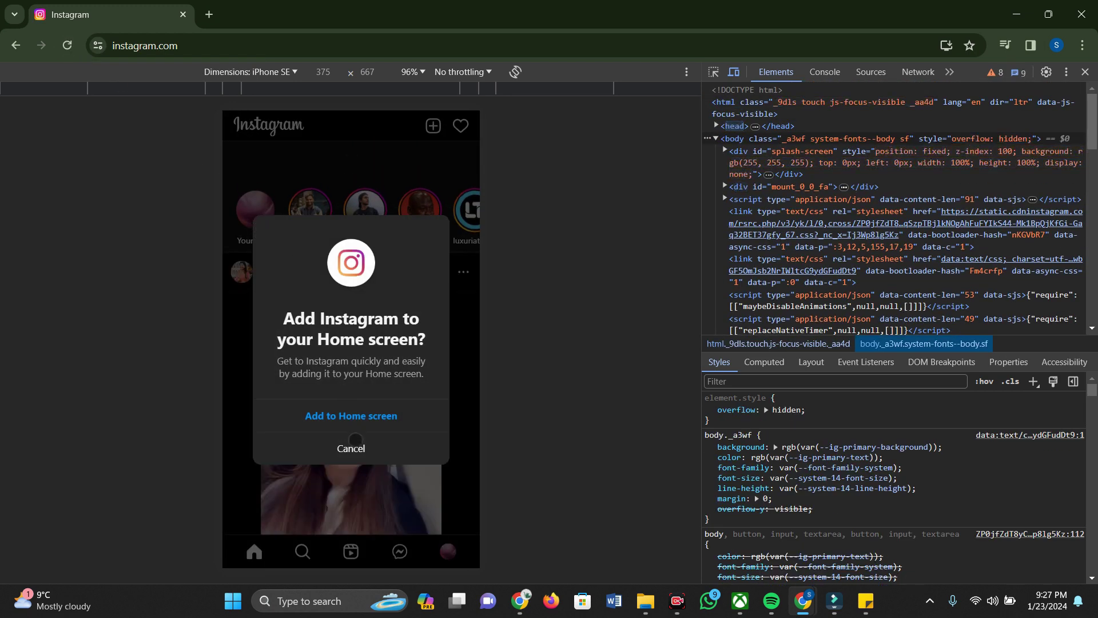
pyautogui.click(351, 448)
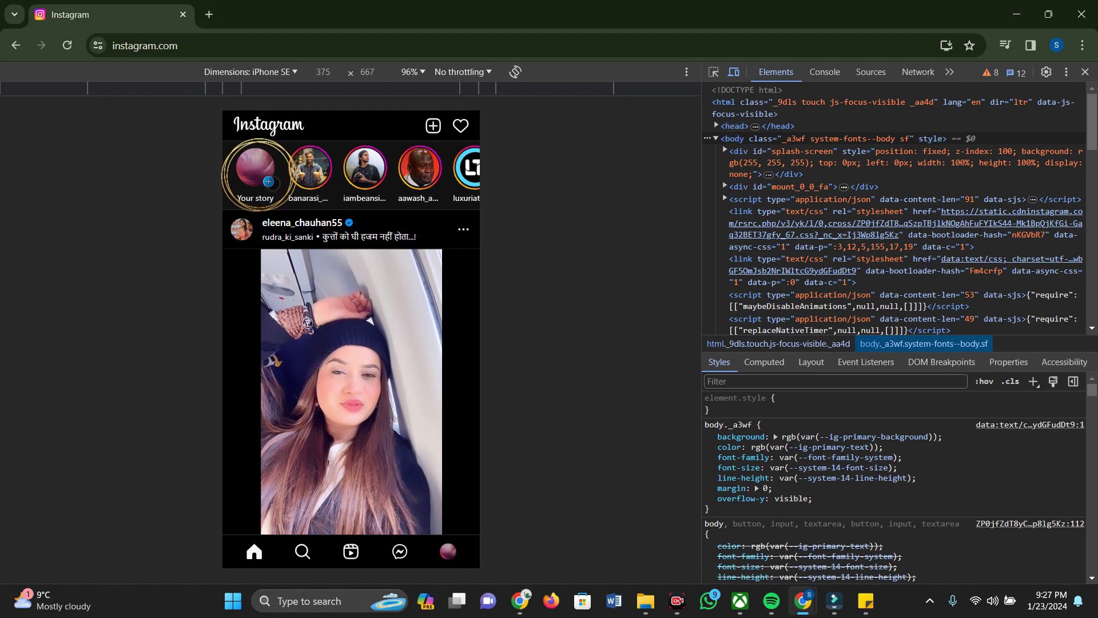
pyautogui.click(266, 185)
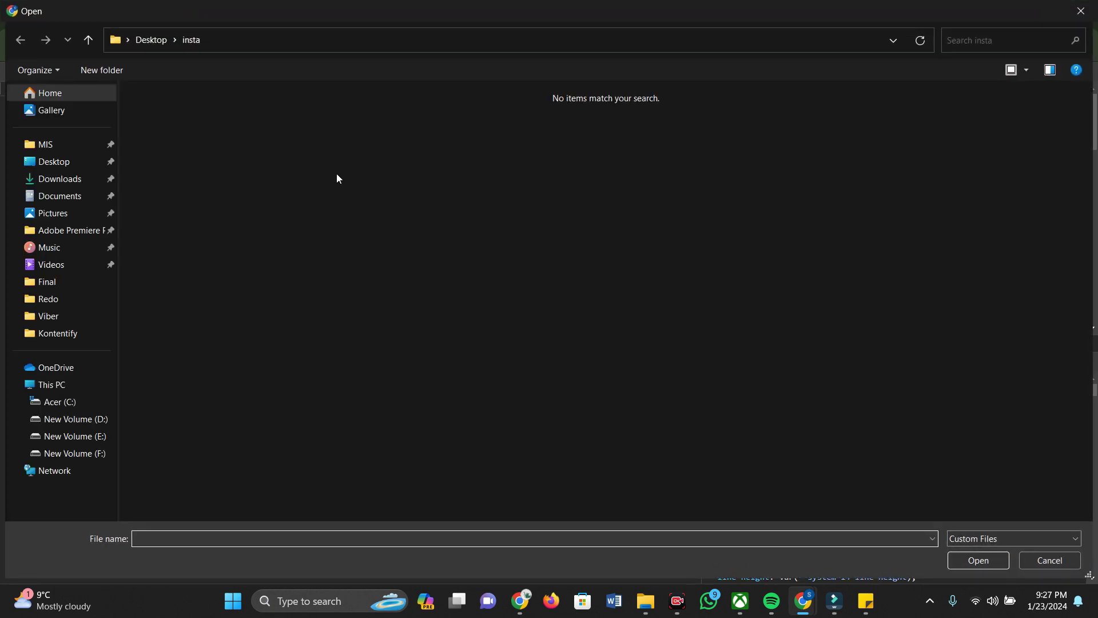
# Step: Choose the Gaming_5000x3125 image from the Gallery folder for the story
pyautogui.click(68, 159)
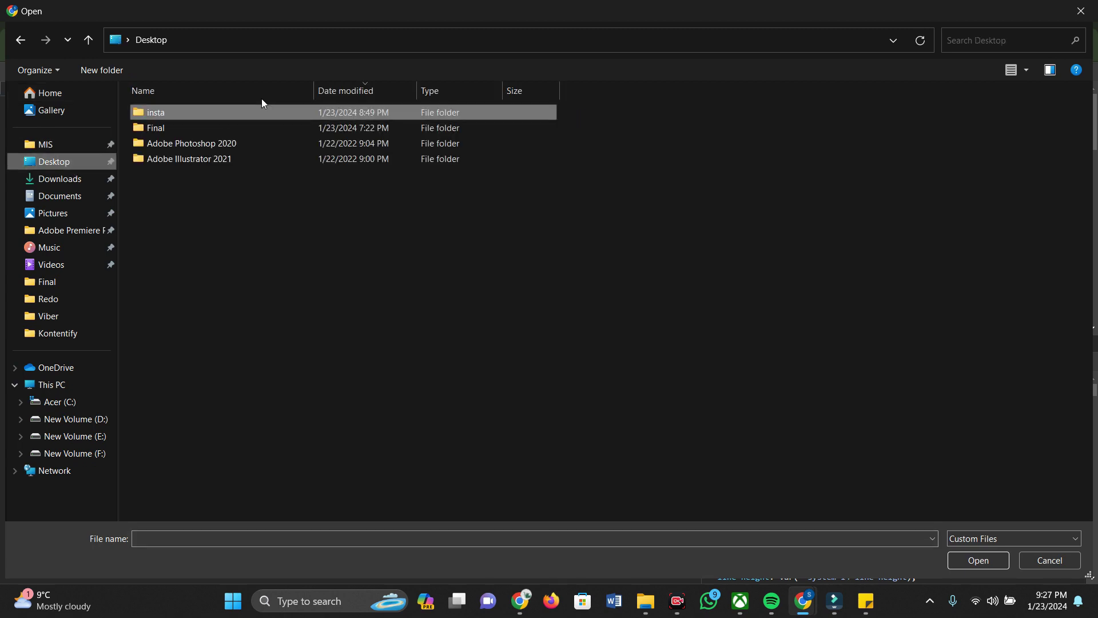
pyautogui.click(69, 97)
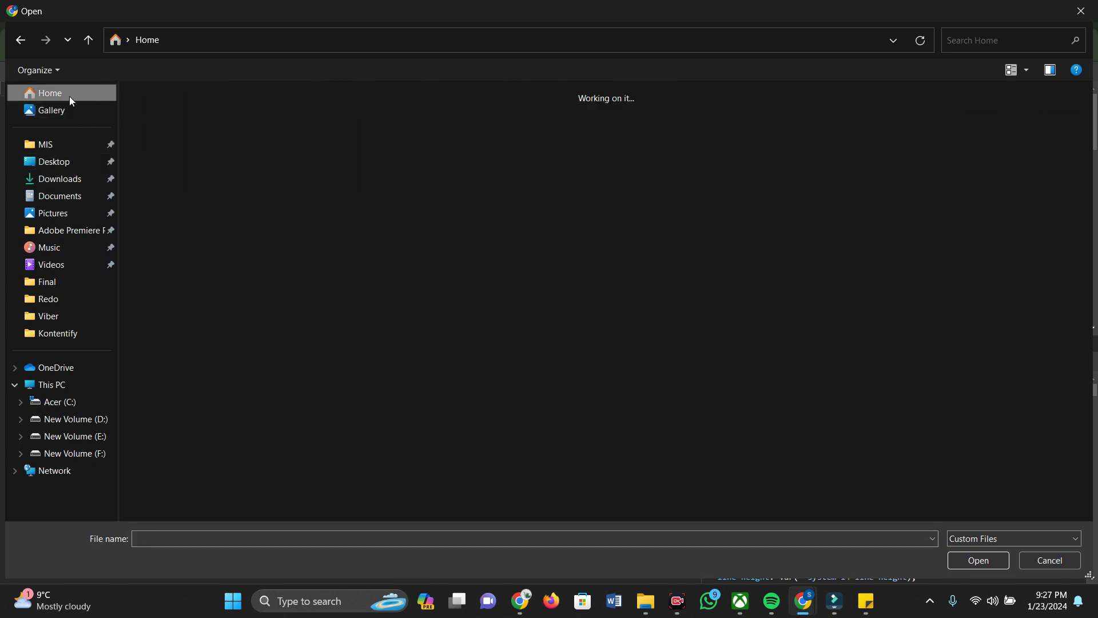
pyautogui.click(70, 108)
pyautogui.click(956, 120)
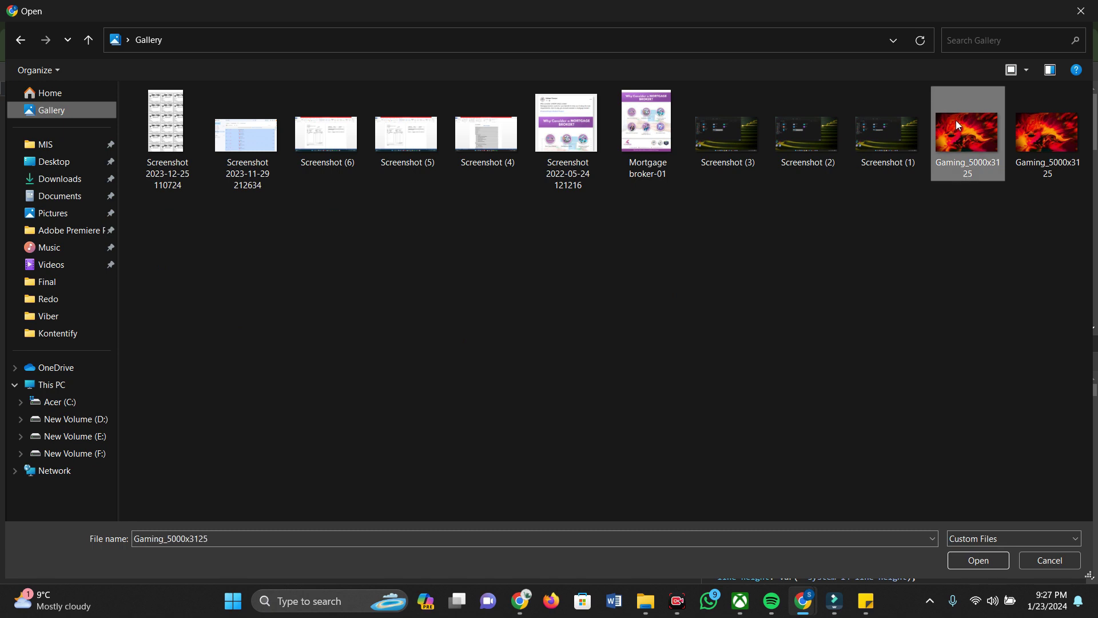
pyautogui.click(978, 560)
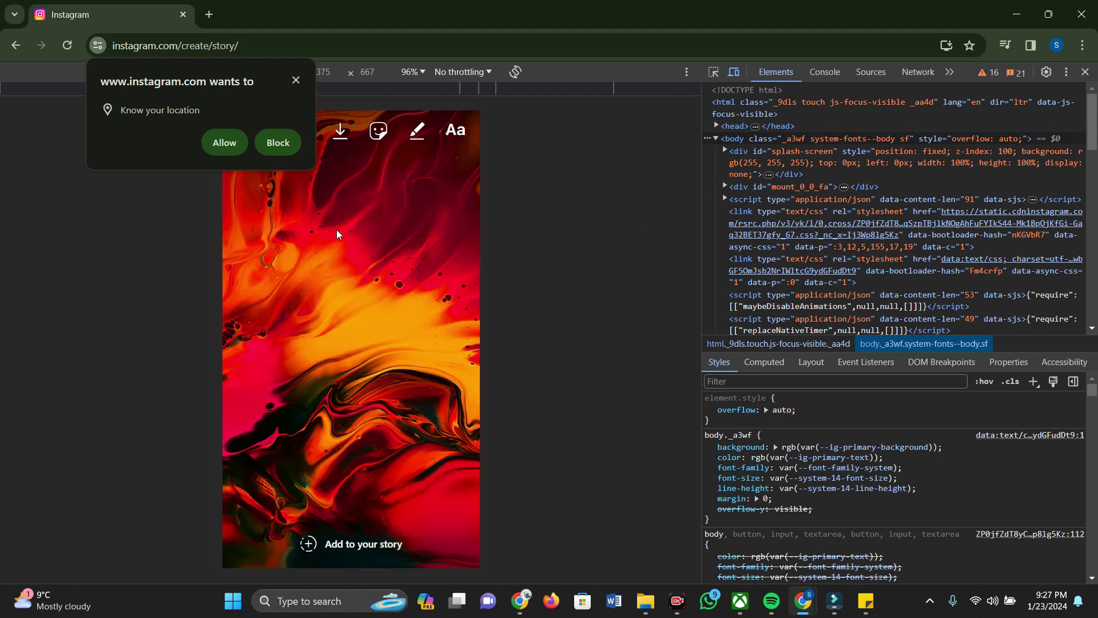
# Step: Block the location request and post the Gaming_5000x3125 image to your story
pyautogui.click(296, 80)
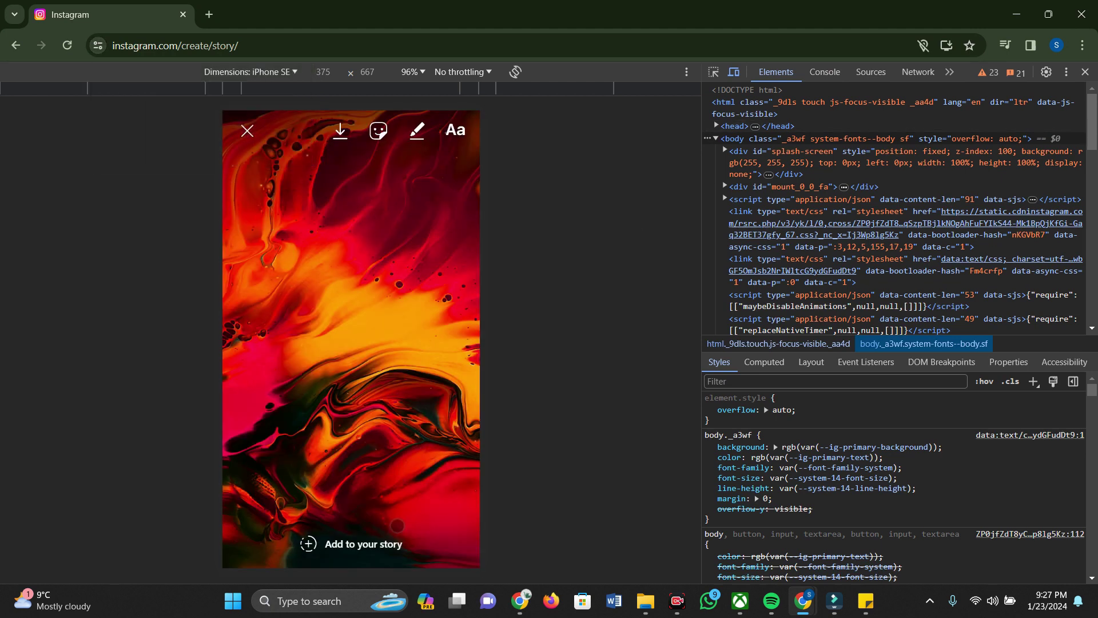
pyautogui.click(378, 544)
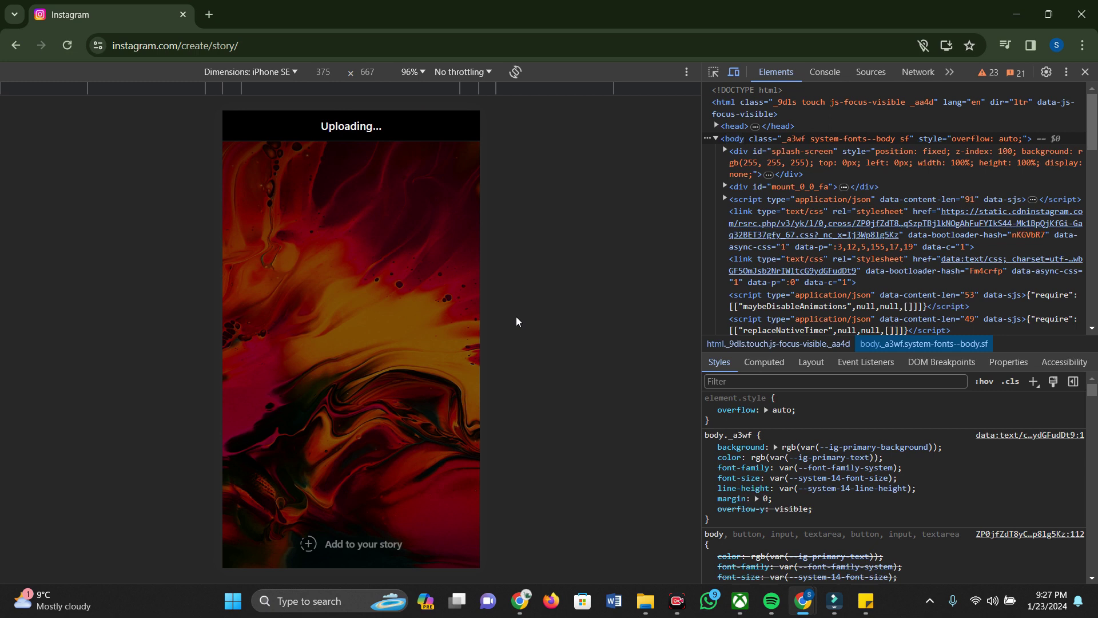